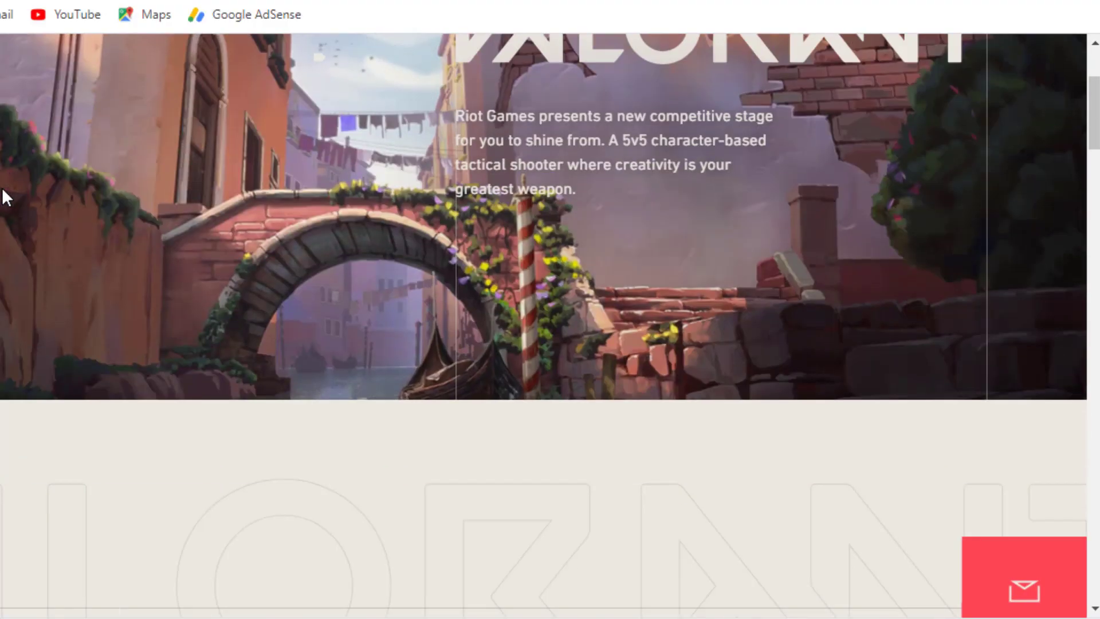
{"action": "scroll", "coordinate": [4, 196], "scroll_direction": "down", "scroll_amount": 3}
{"action": "scroll", "coordinate": [4, 197], "scroll_direction": "down", "scroll_amount": 5}
{"action": "scroll", "coordinate": [4, 196], "scroll_direction": "down", "scroll_amount": 4}
{"action": "scroll", "coordinate": [4, 197], "scroll_direction": "down", "scroll_amount": 2}
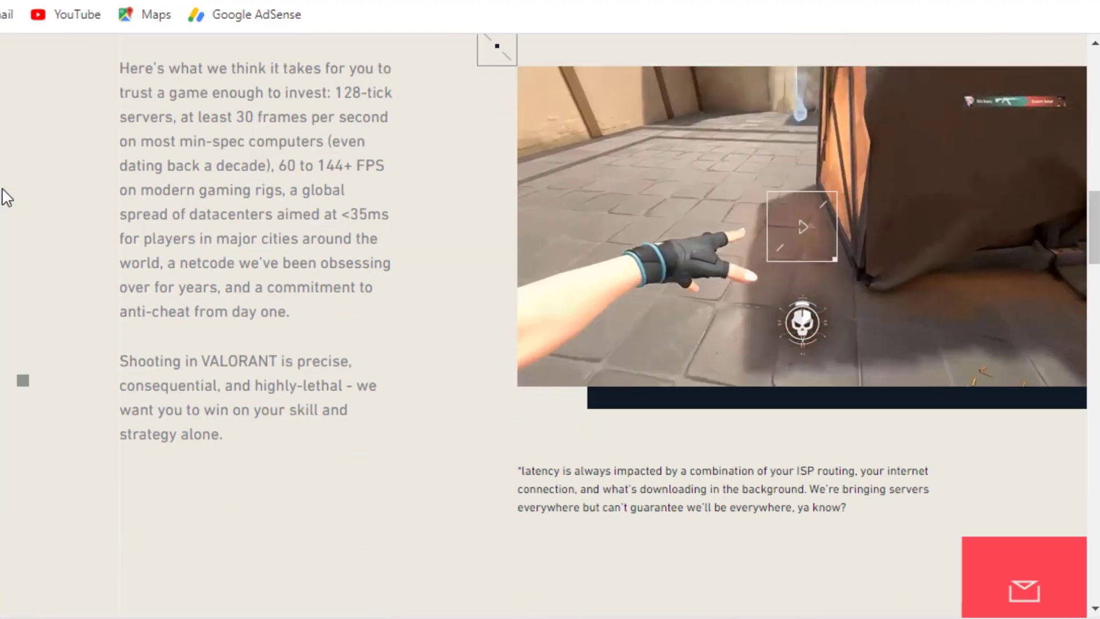
{"action": "scroll", "coordinate": [4, 196], "scroll_direction": "up", "scroll_amount": 2}
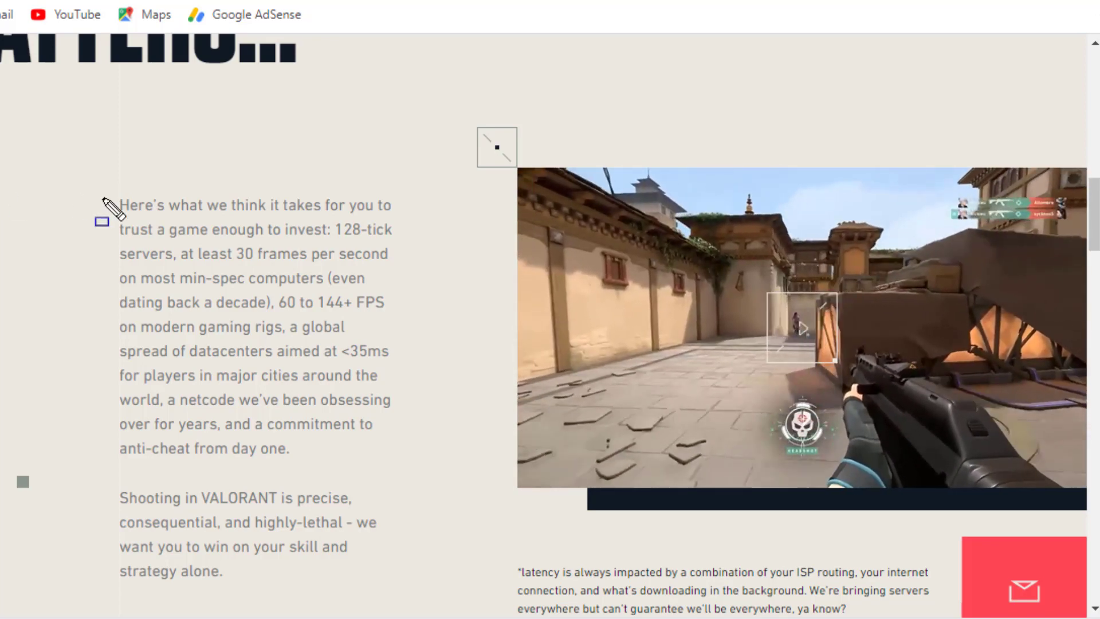
Box the servers-and-frame-rate paragraph in blue and underline '30 frames per second' and '60 to 144+ FPS'.
{"action": "left_click_drag", "start_coordinate": [105, 205], "coordinate": [411, 457]}
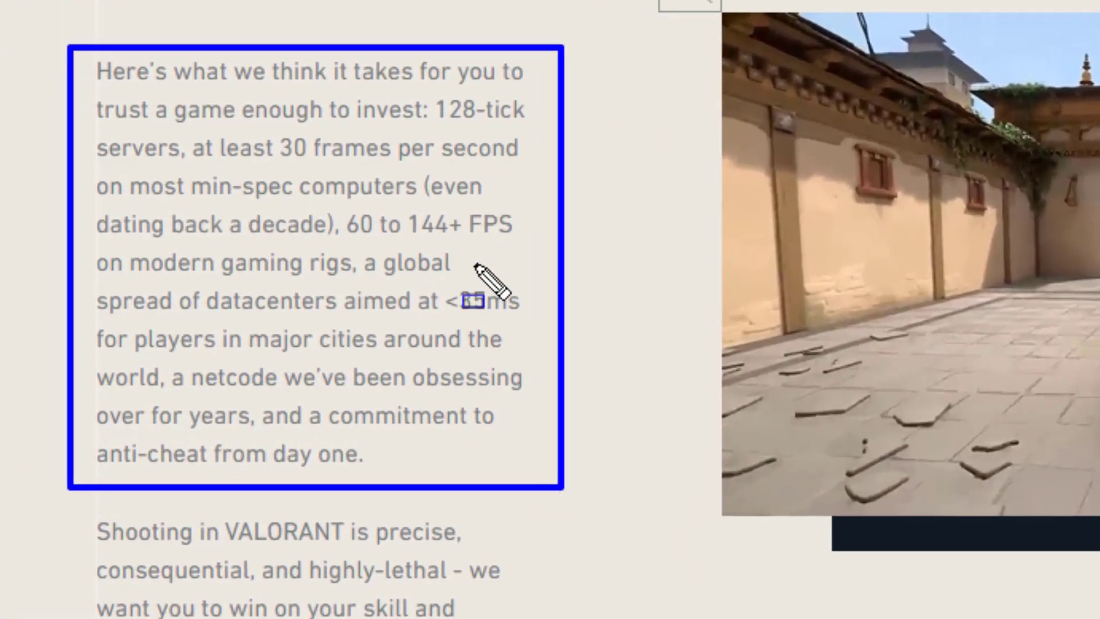
{"action": "left_click_drag", "start_coordinate": [280, 170], "coordinate": [517, 171]}
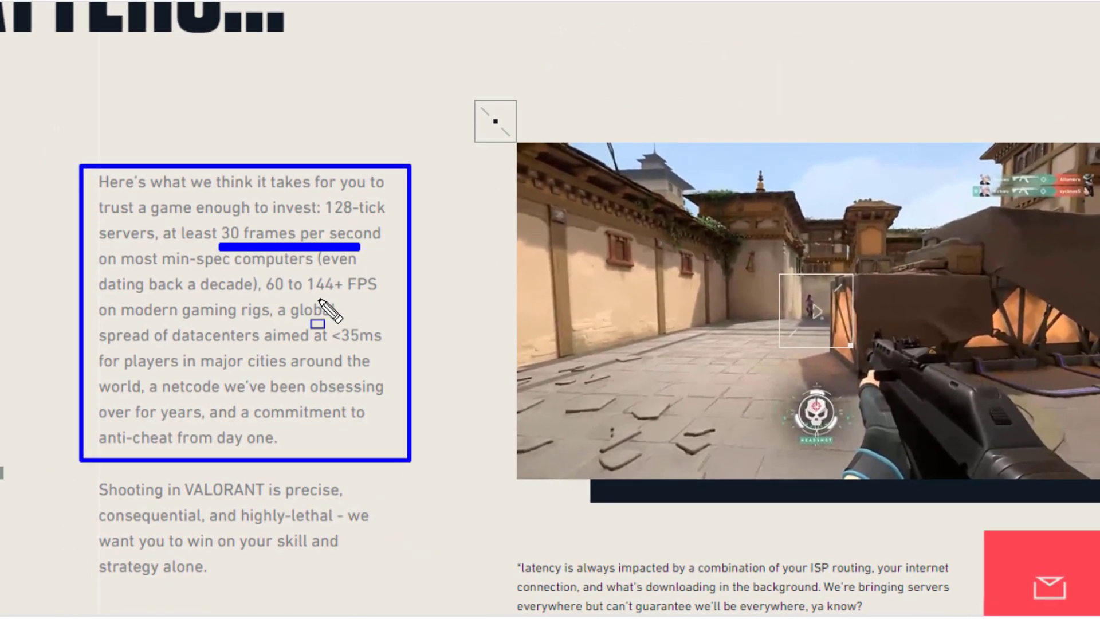
{"action": "left_click_drag", "start_coordinate": [276, 302], "coordinate": [319, 303]}
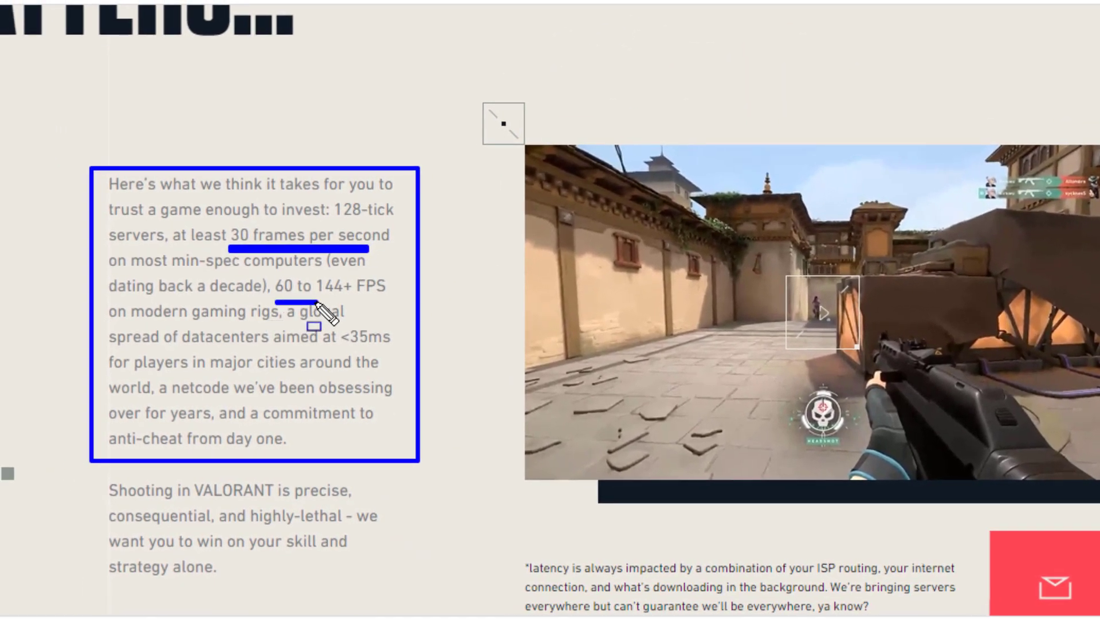